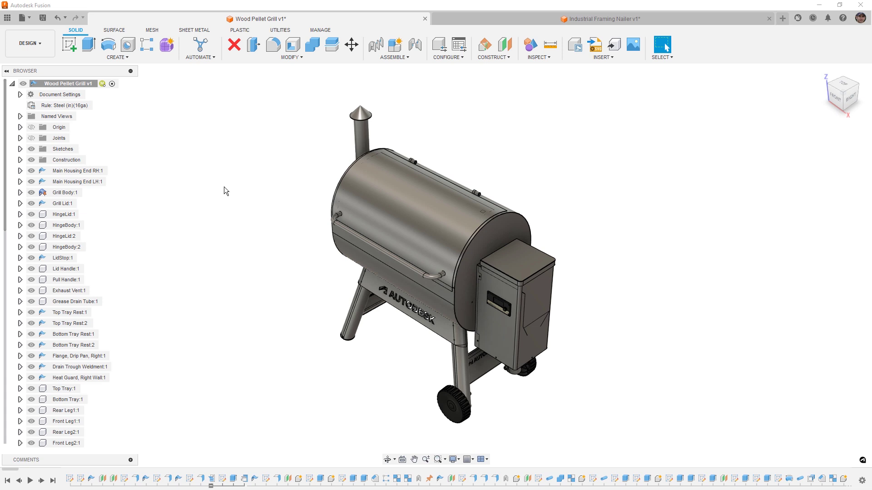
# Swing the grill lid open on its hinges.
pyautogui.moveTo(416, 253); pyautogui.dragTo(454, 137)
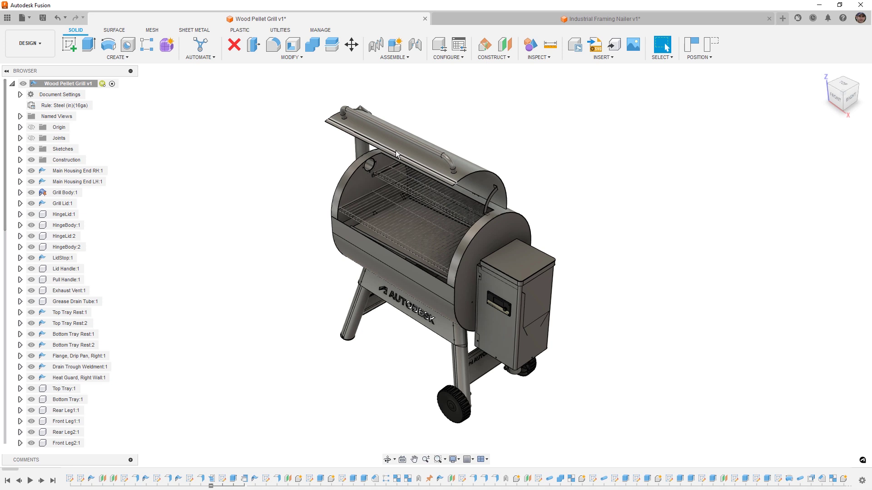
pyautogui.moveTo(396, 151); pyautogui.dragTo(436, 124)
# Activate the Main Housing End RH component, return to the top-level grill assembly, and revert the lid's position.
pyautogui.click(111, 172)
pyautogui.click(113, 172)
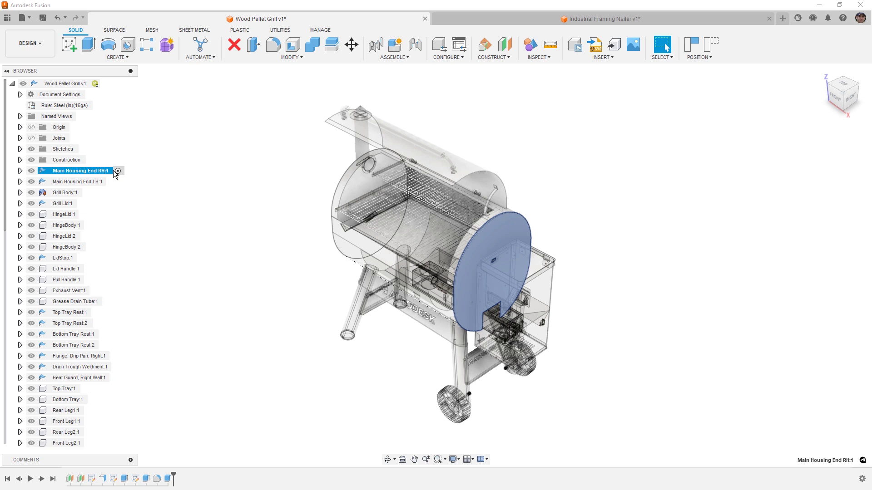
pyautogui.click(105, 84)
pyautogui.click(711, 46)
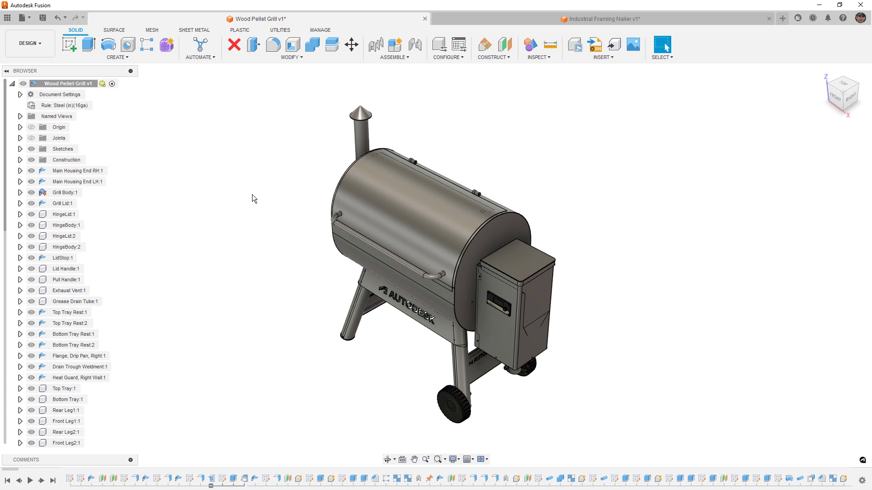
# Switch to the Industrial Framing Nailer design and review the available versions of the Framing Nailer Housing component.
pyautogui.click(467, 20)
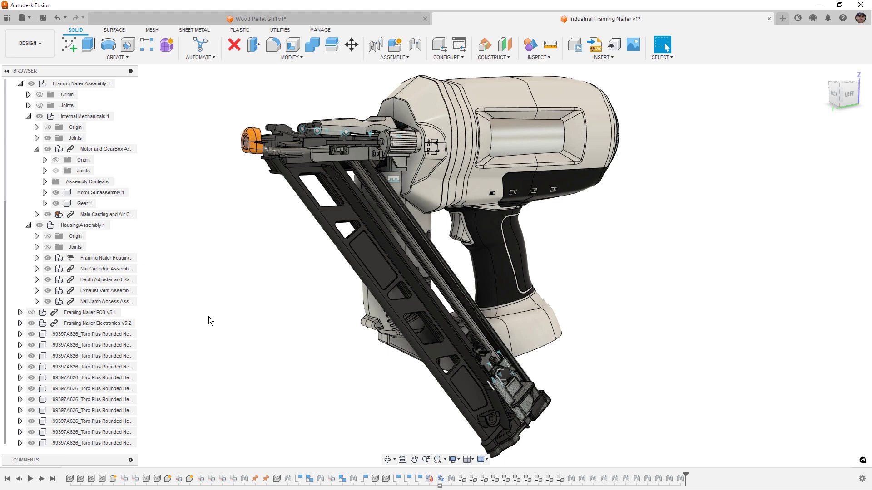
pyautogui.rightClick(72, 153)
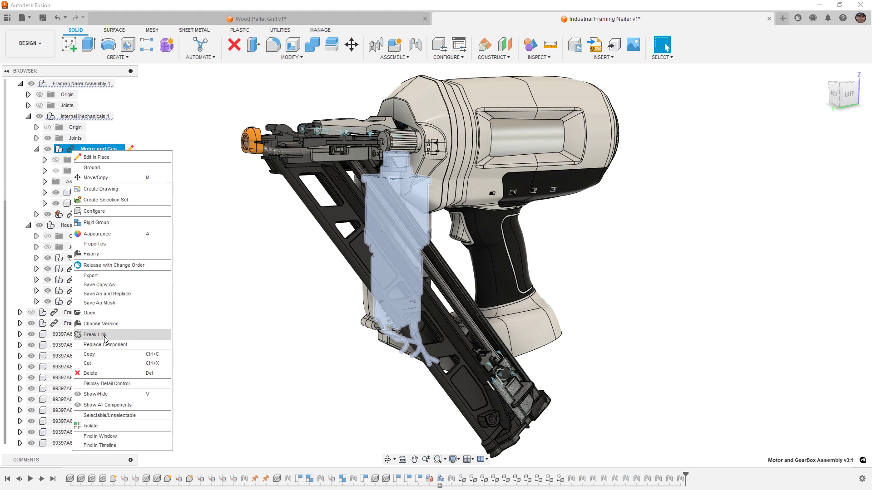
pyautogui.click(221, 255)
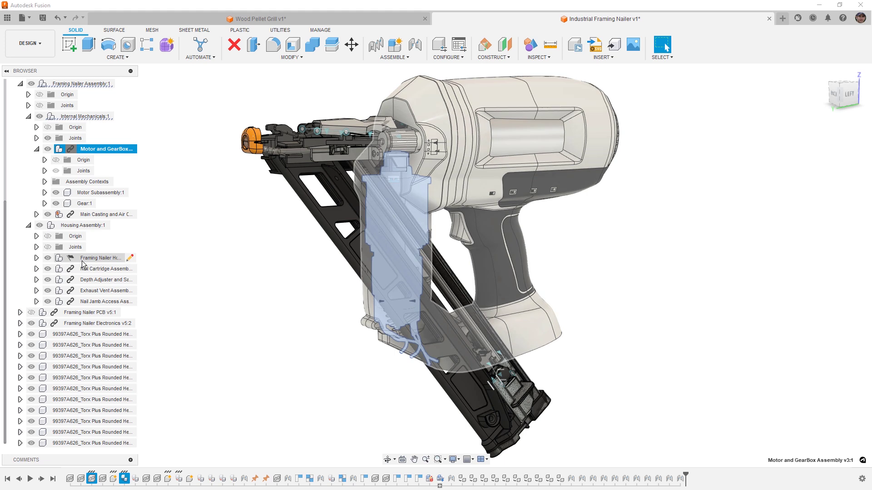
pyautogui.rightClick(82, 263)
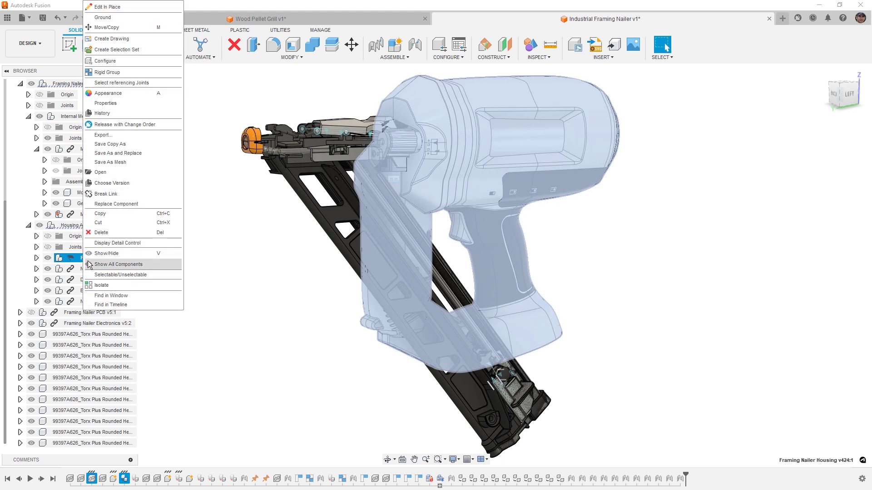
pyautogui.click(129, 183)
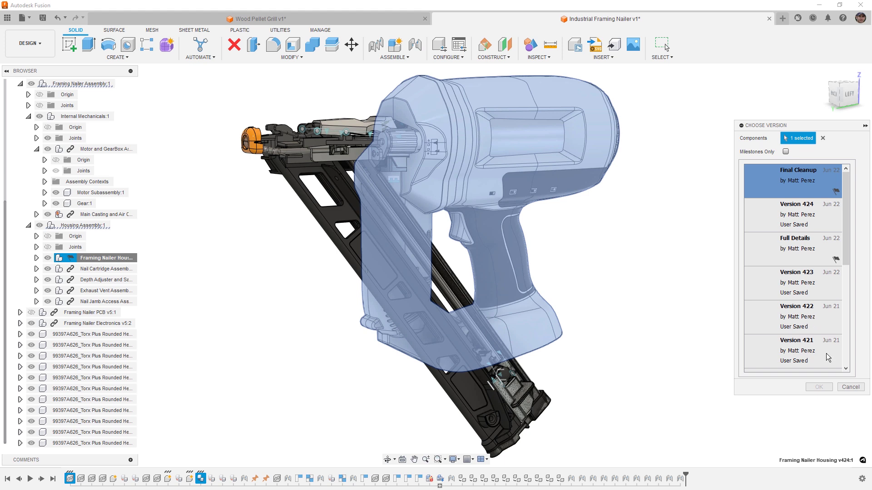
pyautogui.click(850, 387)
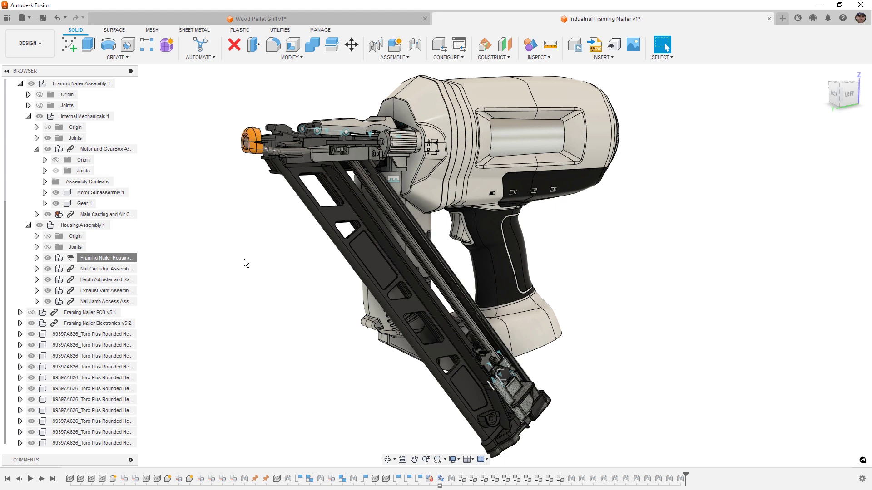
# Edit the Main Casting and Air Chamber component in place and expand its Assembly Contexts folder.
pyautogui.click(73, 215)
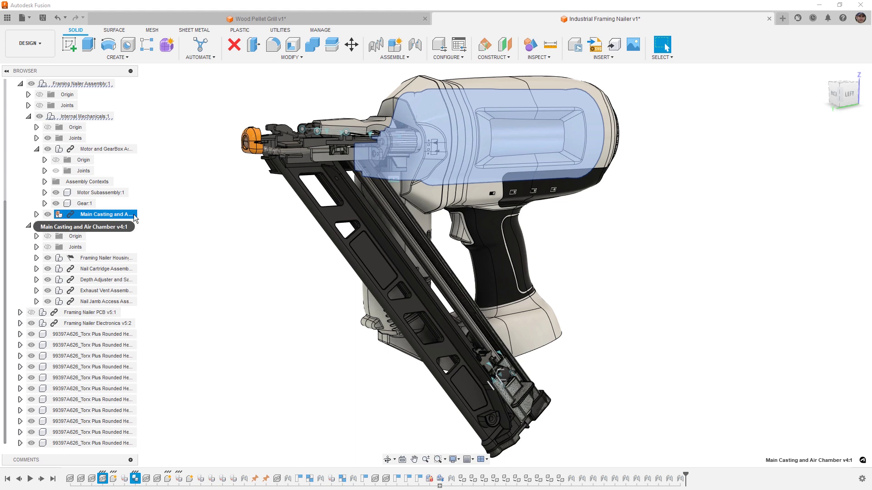
pyautogui.click(131, 216)
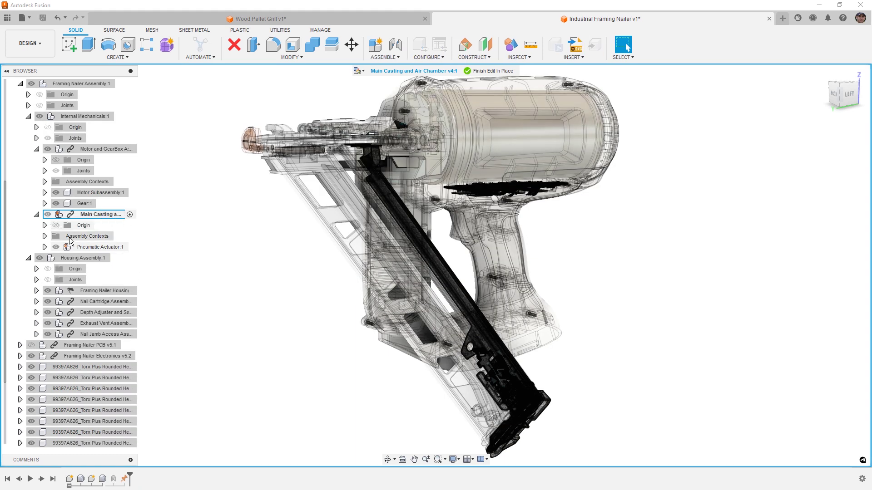
pyautogui.click(45, 236)
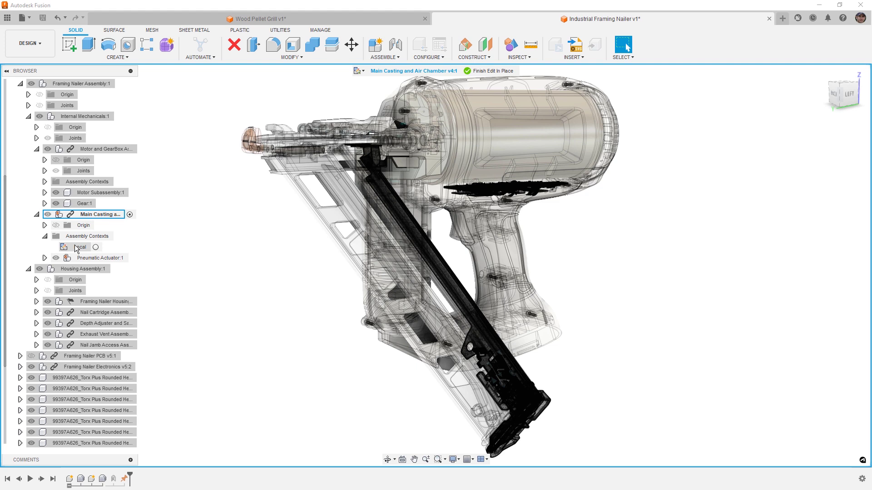
# Create a sketch on the side plane of the Main Casting, projecting the nailer housing's upper front corner vertex with Projection Link enabled.
pyautogui.scroll(5, 470, 108)
pyautogui.scroll(2, 470, 108)
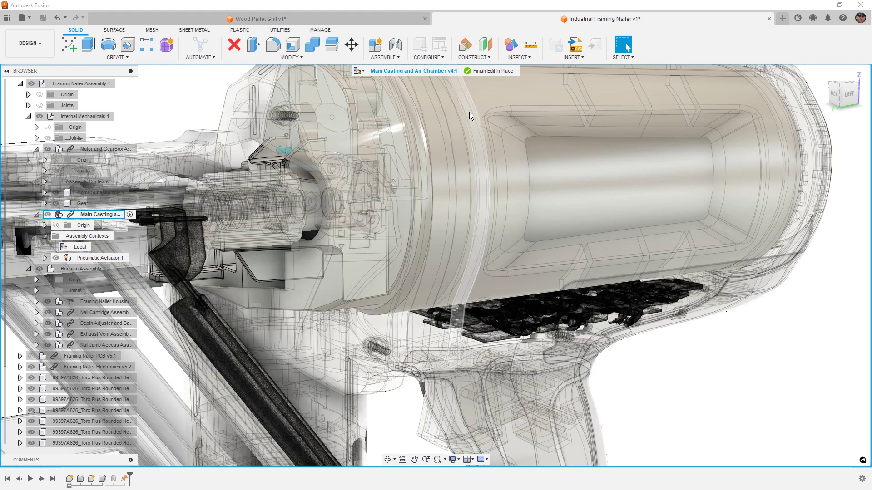
pyautogui.click(69, 44)
pyautogui.click(358, 214)
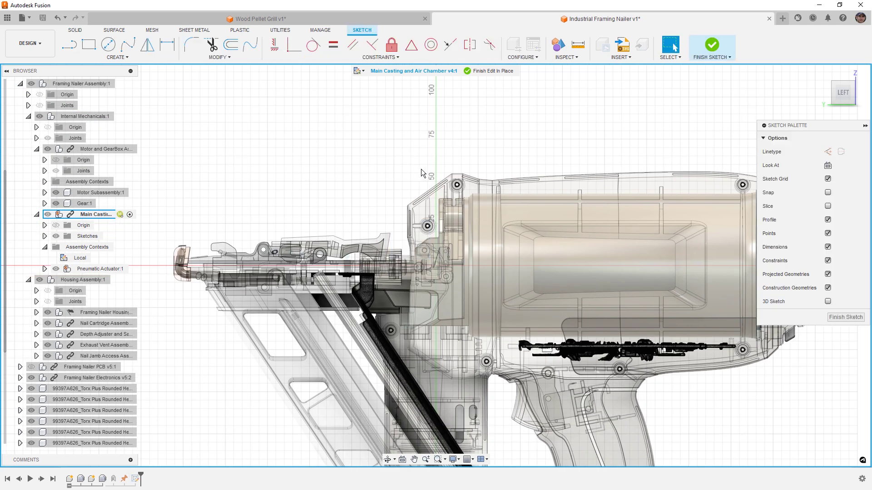
pyautogui.scroll(2, 457, 184)
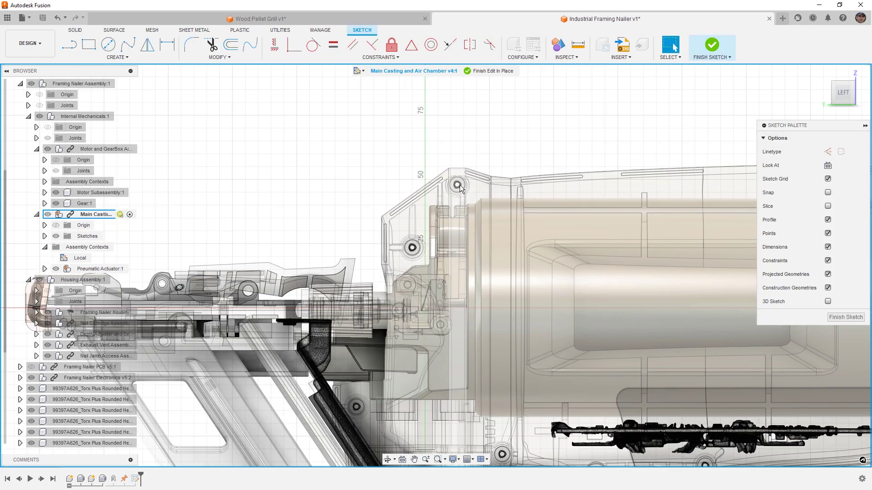
pyautogui.press('p')
pyautogui.click(464, 169)
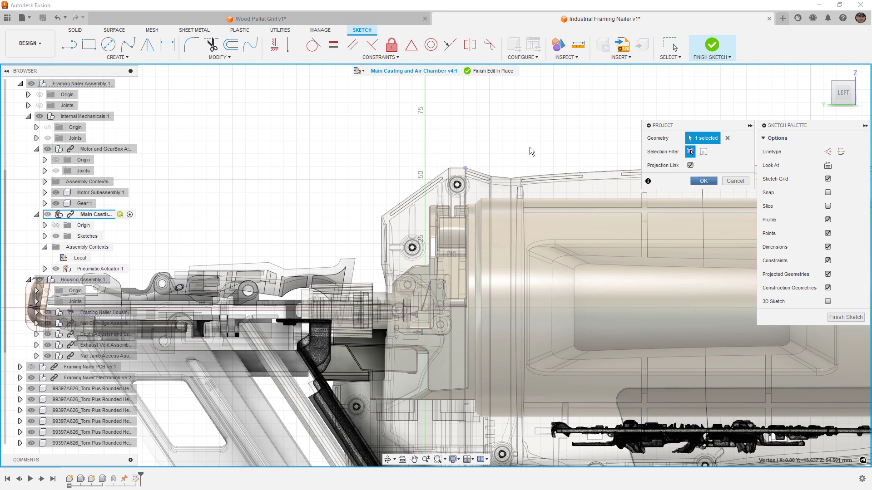
pyautogui.click(703, 180)
pyautogui.click(711, 45)
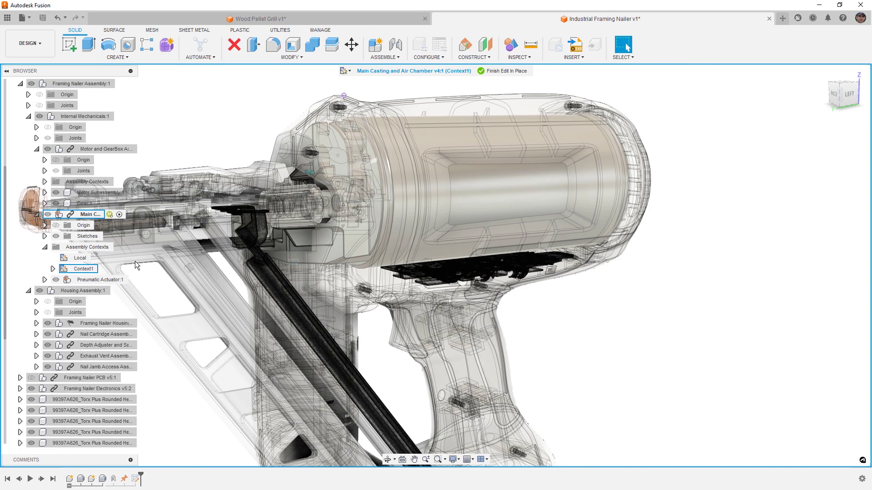
# Inspect the referenced body stored under Context1 in the Main Casting's Assembly Contexts, and collapse the folder.
pyautogui.click(53, 269)
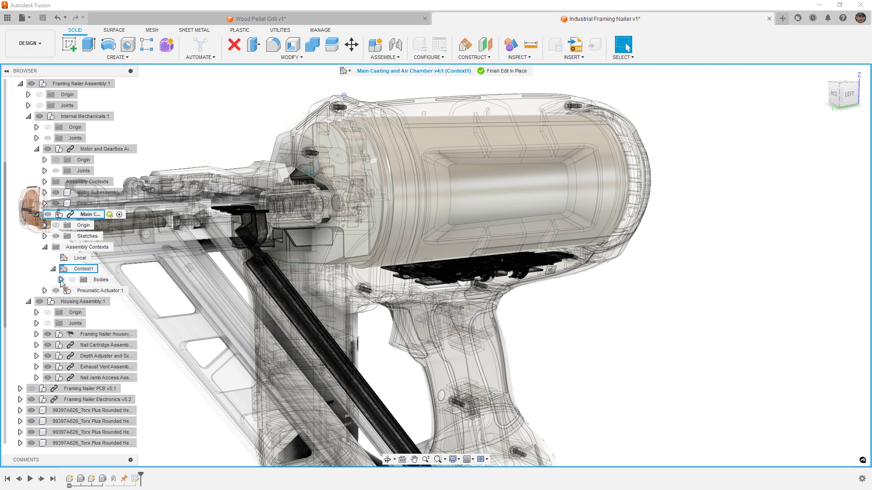
pyautogui.click(61, 280)
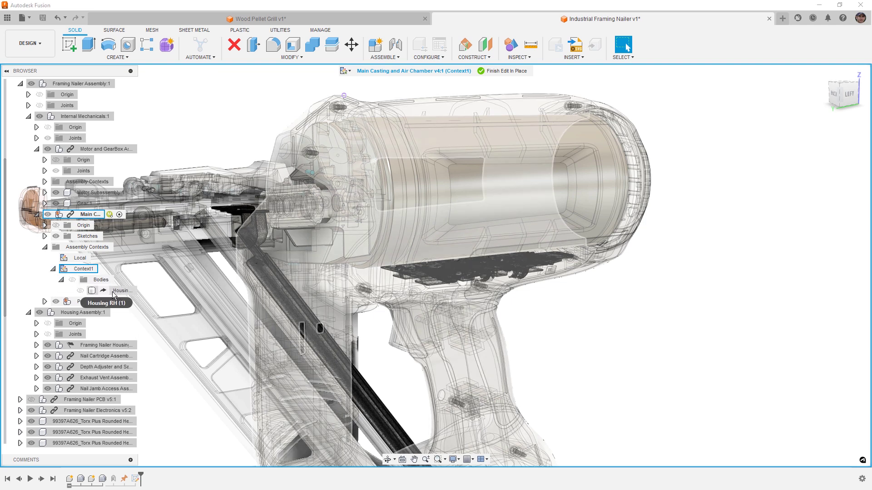
pyautogui.click(110, 292)
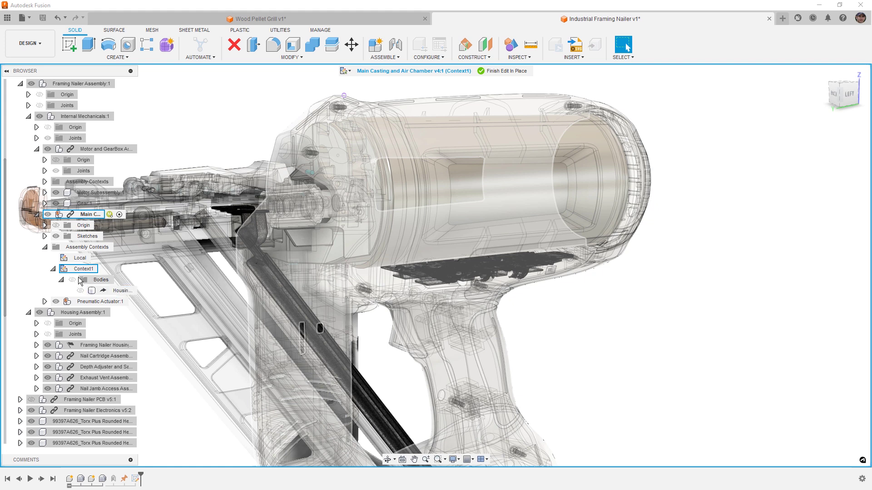
pyautogui.click(53, 268)
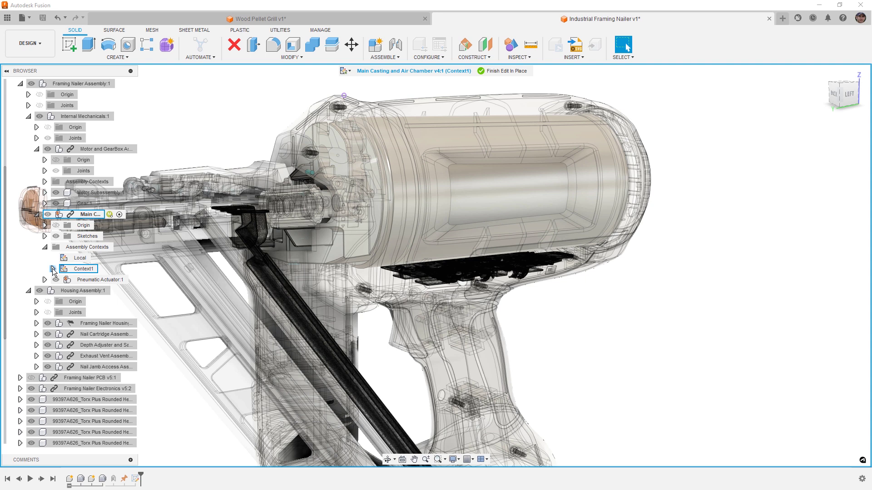
pyautogui.click(45, 247)
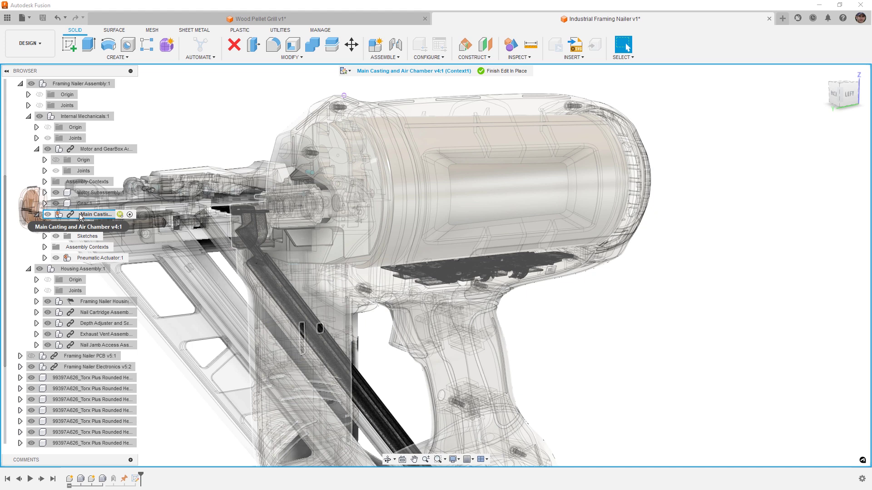
# Finish the in-place edit of Main Casting and Air Chamber to return to the full nailer assembly.
pyautogui.click(515, 71)
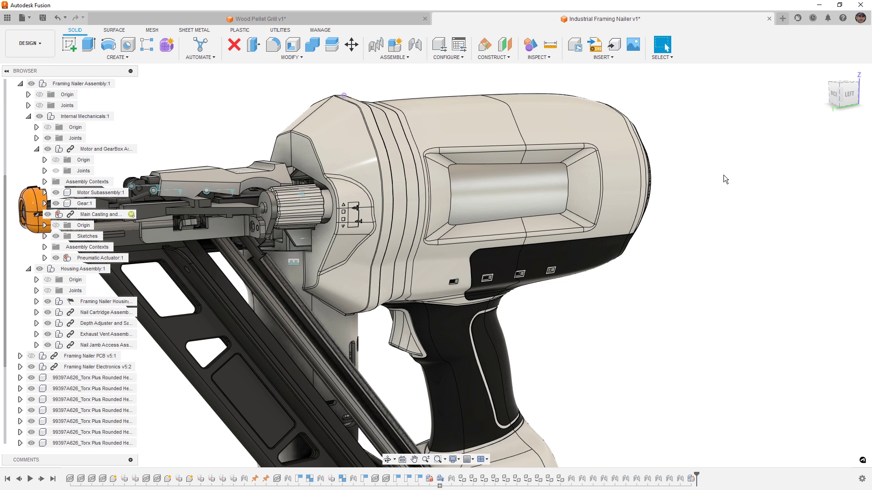
pyautogui.scroll(-5, 715, 209)
pyautogui.moveTo(701, 274); pyautogui.dragTo(651, 249, button='middle')
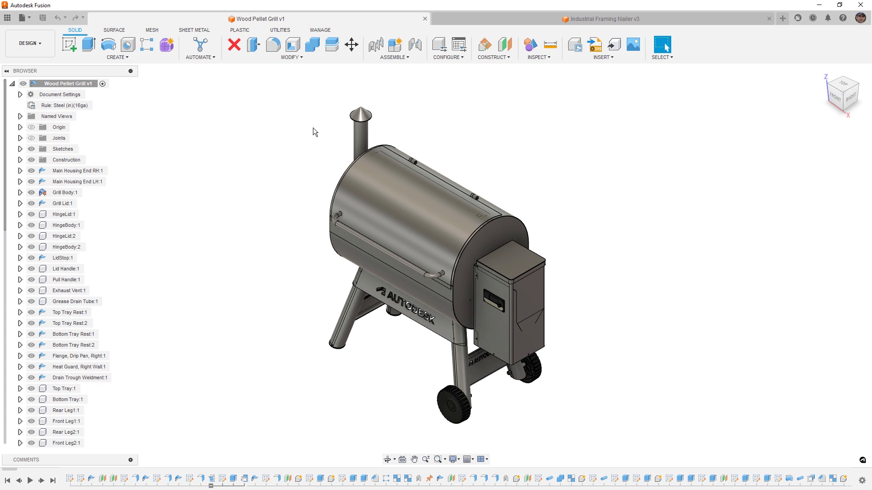
pyautogui.click(398, 46)
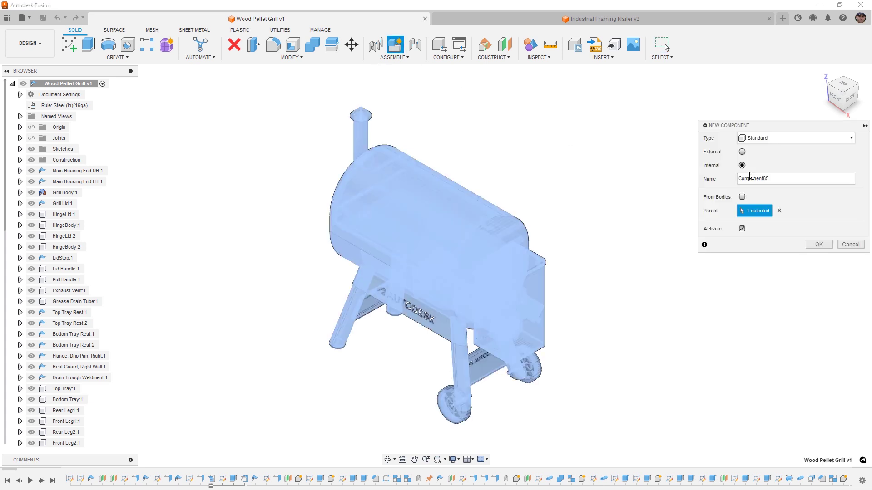
pyautogui.click(741, 152)
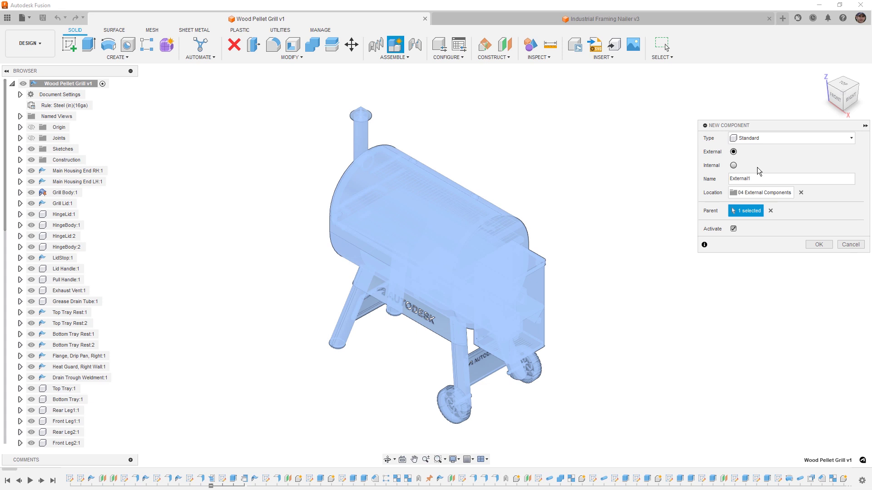
pyautogui.click(849, 244)
# Insert Grill Wheel V2 from the 04 External Components folder beside the grill's front leg, rotated 90 degrees about Z.
pyautogui.click(8, 18)
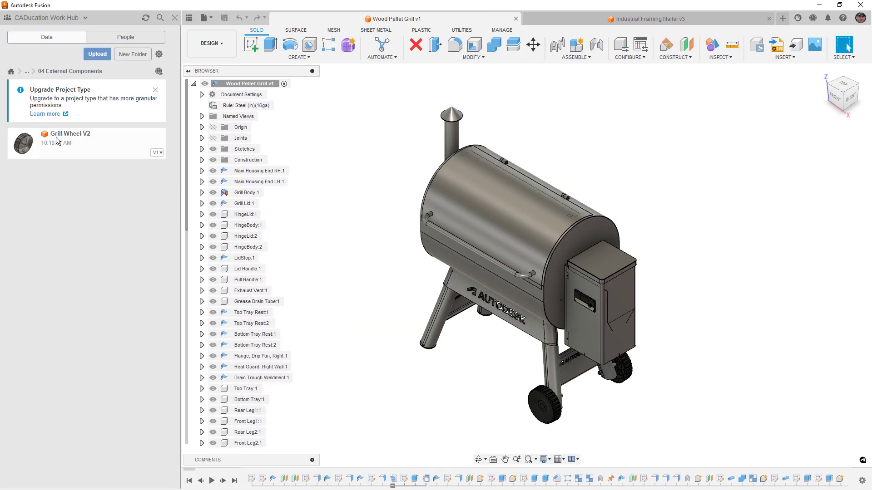
pyautogui.moveTo(57, 141); pyautogui.dragTo(465, 380)
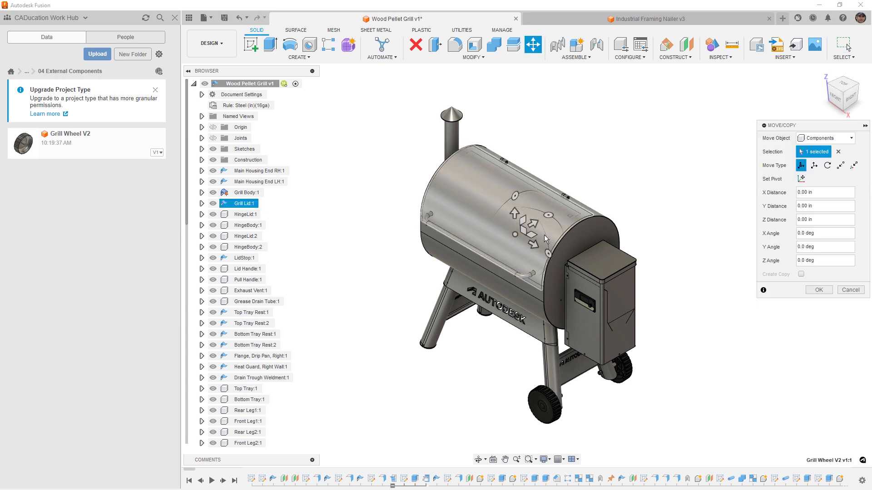
pyautogui.moveTo(532, 223); pyautogui.dragTo(355, 286)
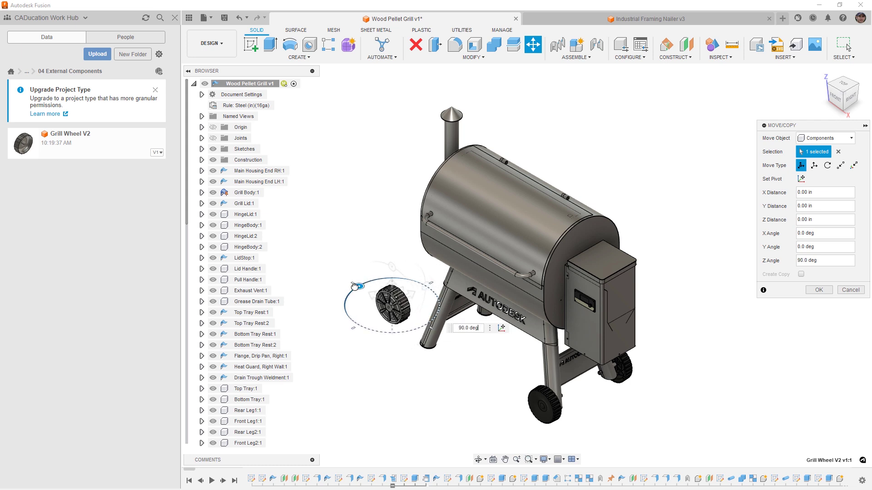
pyautogui.click(818, 289)
# Break the external link of the Grill Wheel V2 component and activate it to access its own feature timeline.
pyautogui.scroll(-5, 254, 339)
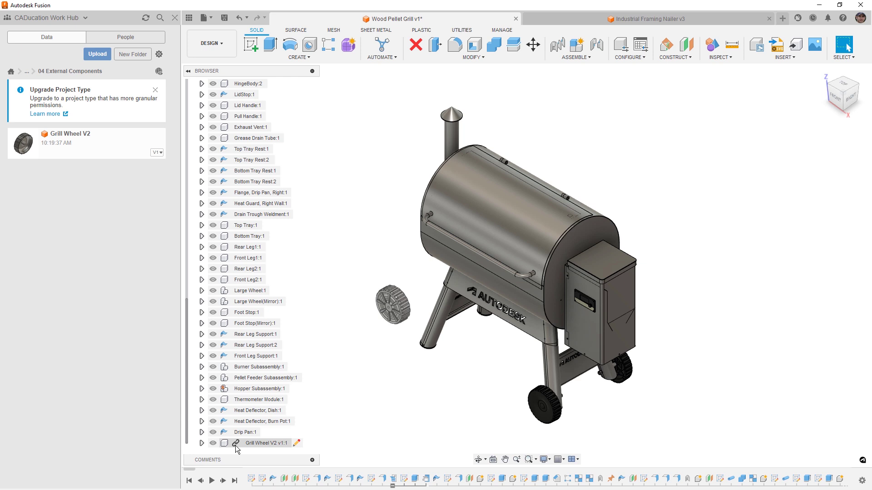
pyautogui.rightClick(255, 444)
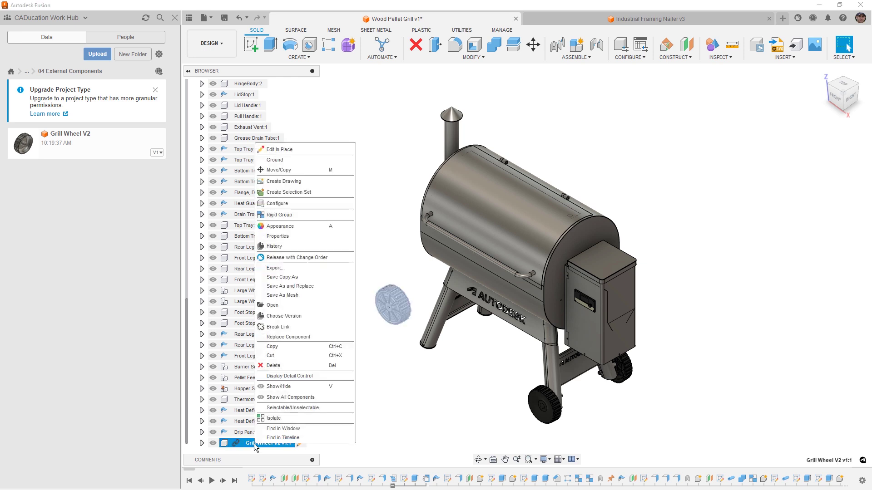
pyautogui.click(288, 338)
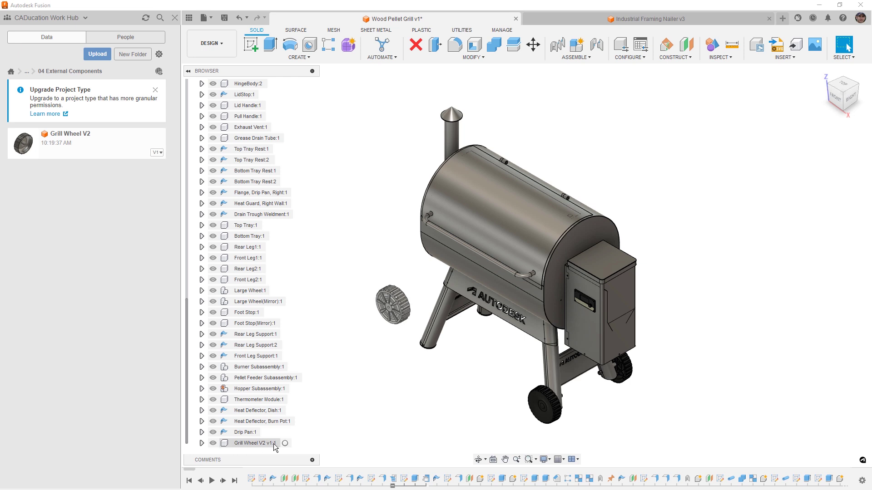
pyautogui.click(288, 443)
pyautogui.click(251, 486)
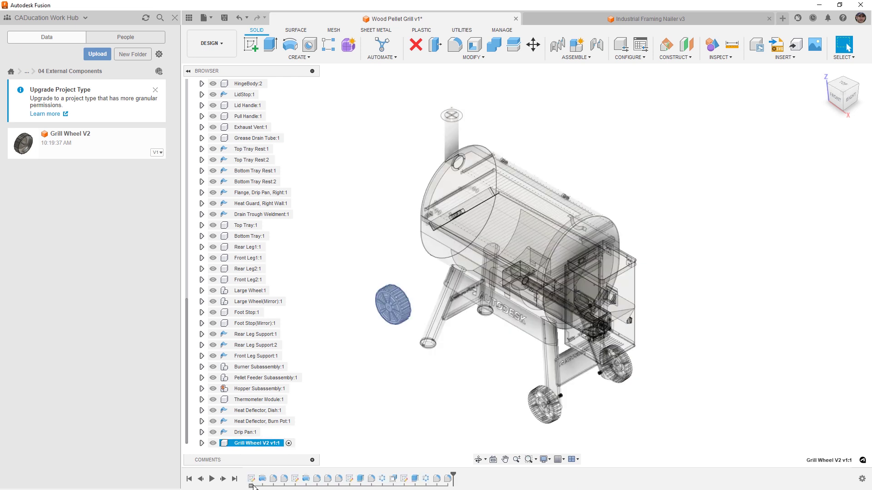